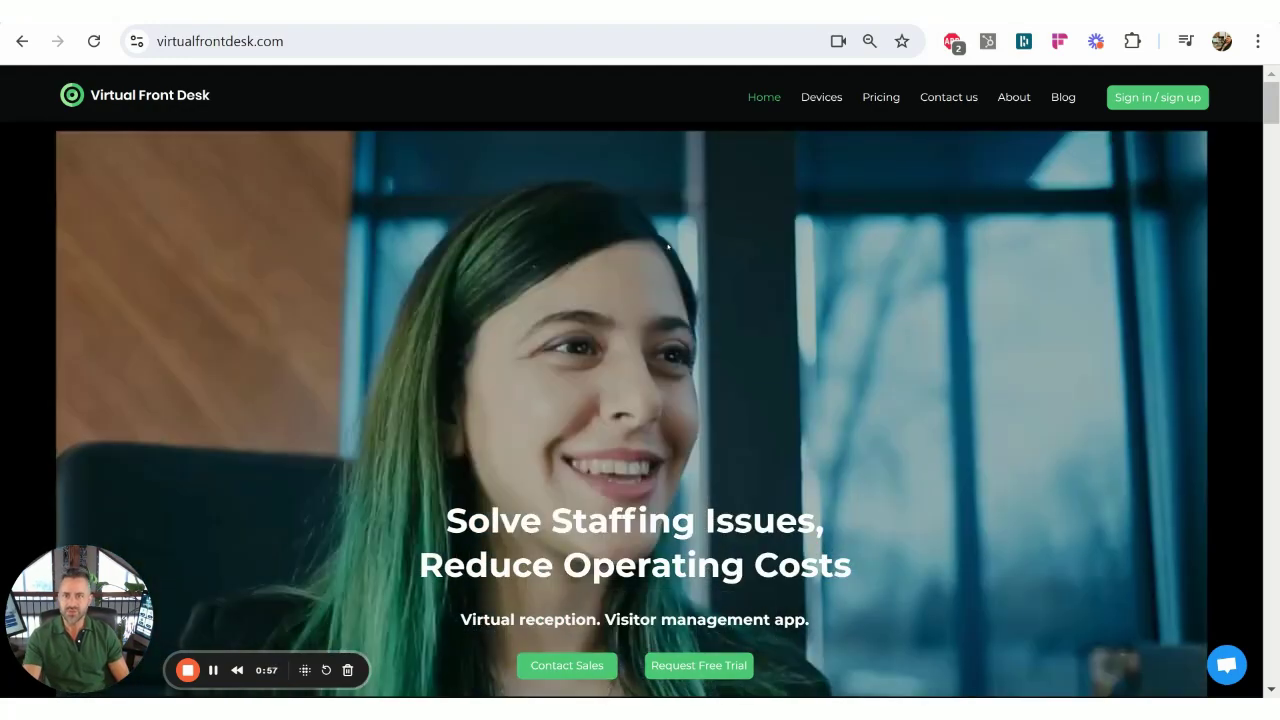
# Place a test reception call from the clinic station, end it, and decline it on the dashboard.
pyautogui.hotkey('ctrl', 'Tab')
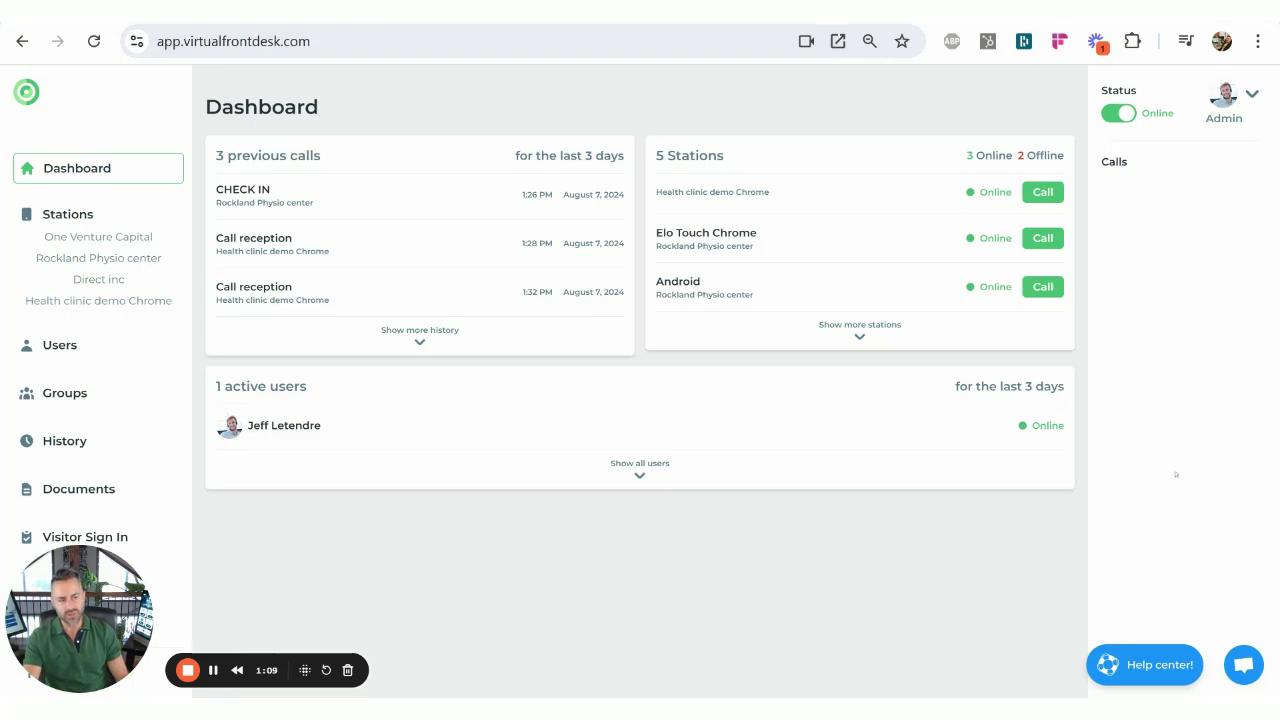
pyautogui.hotkey('ctrl', 'Tab')
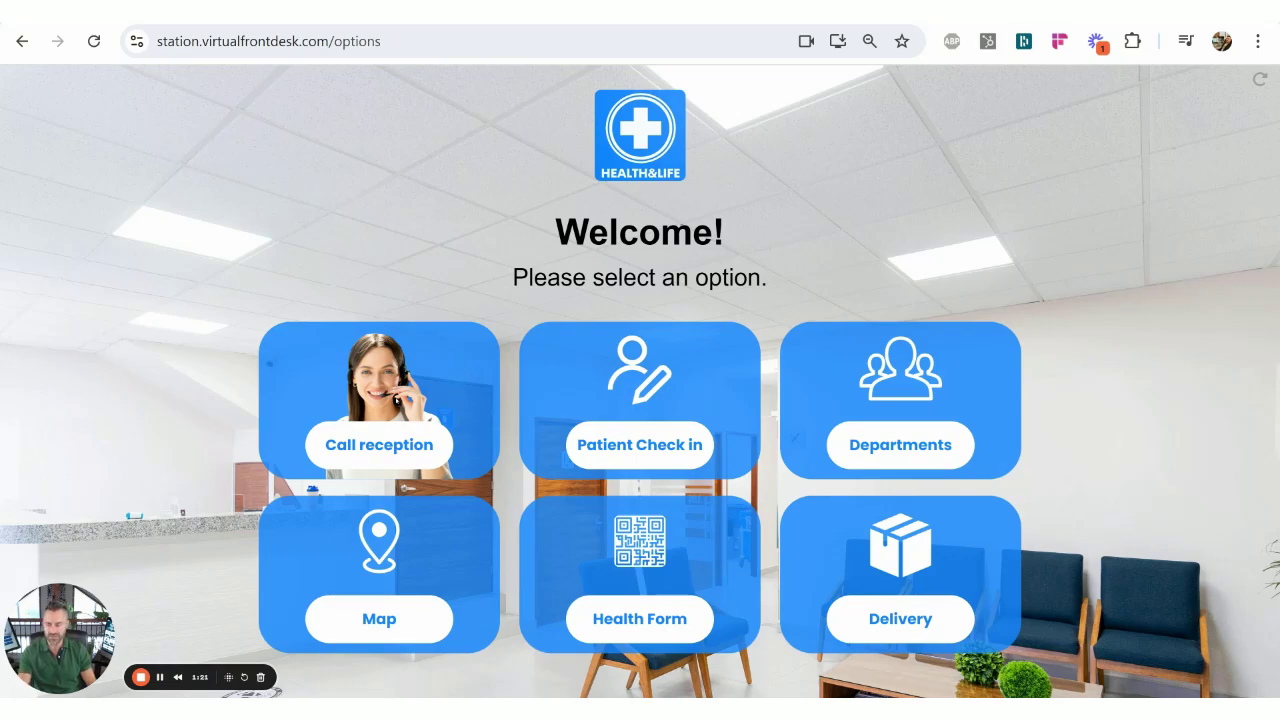
pyautogui.click(381, 441)
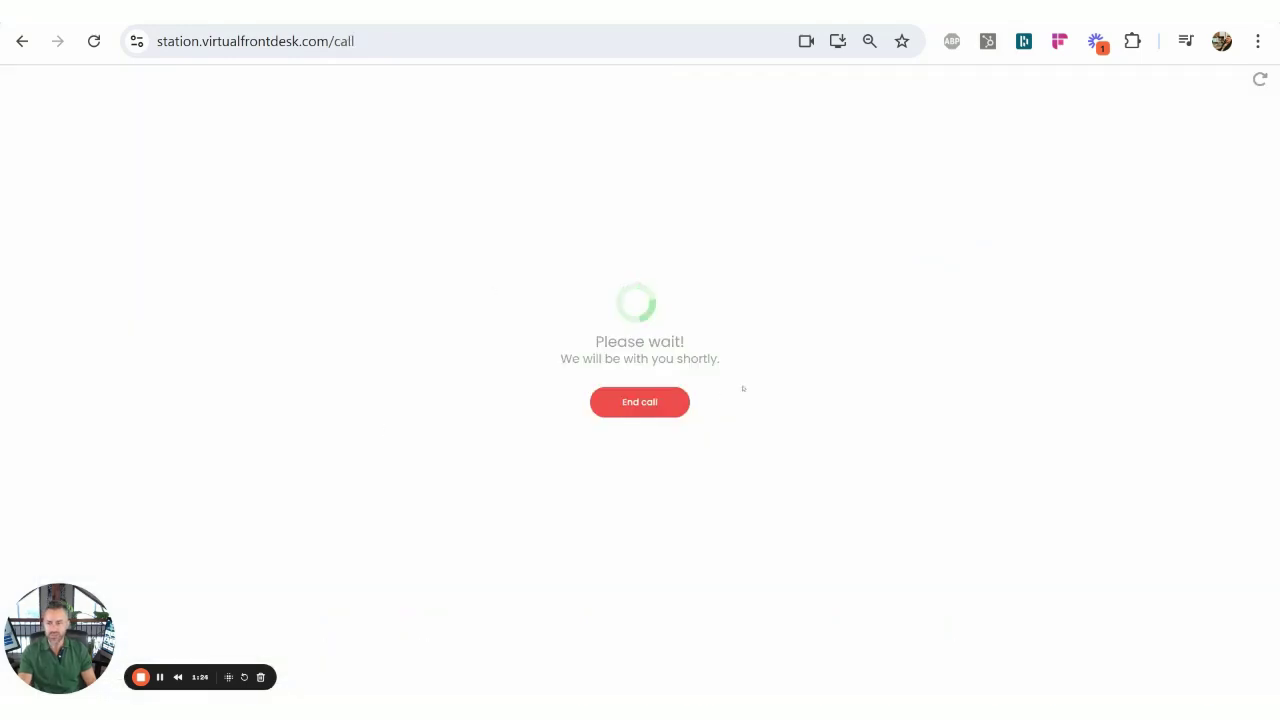
pyautogui.click(616, 400)
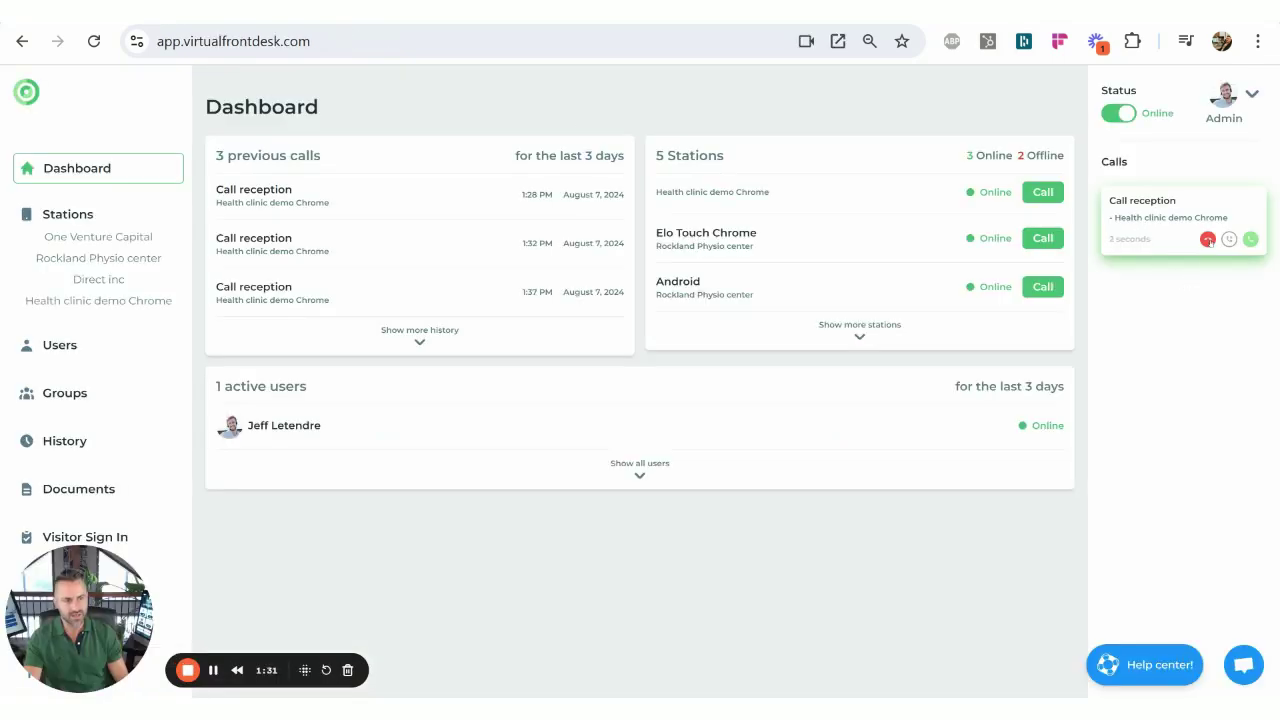
pyautogui.click(1208, 240)
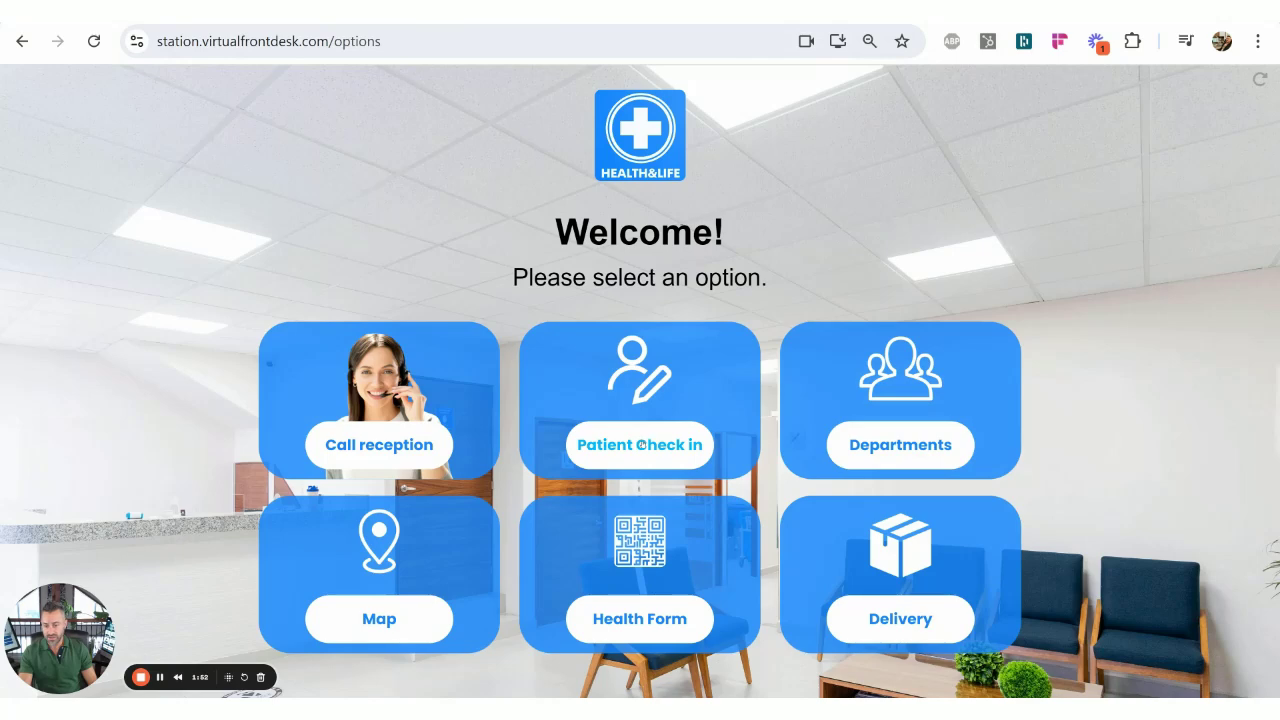
pyautogui.click(642, 444)
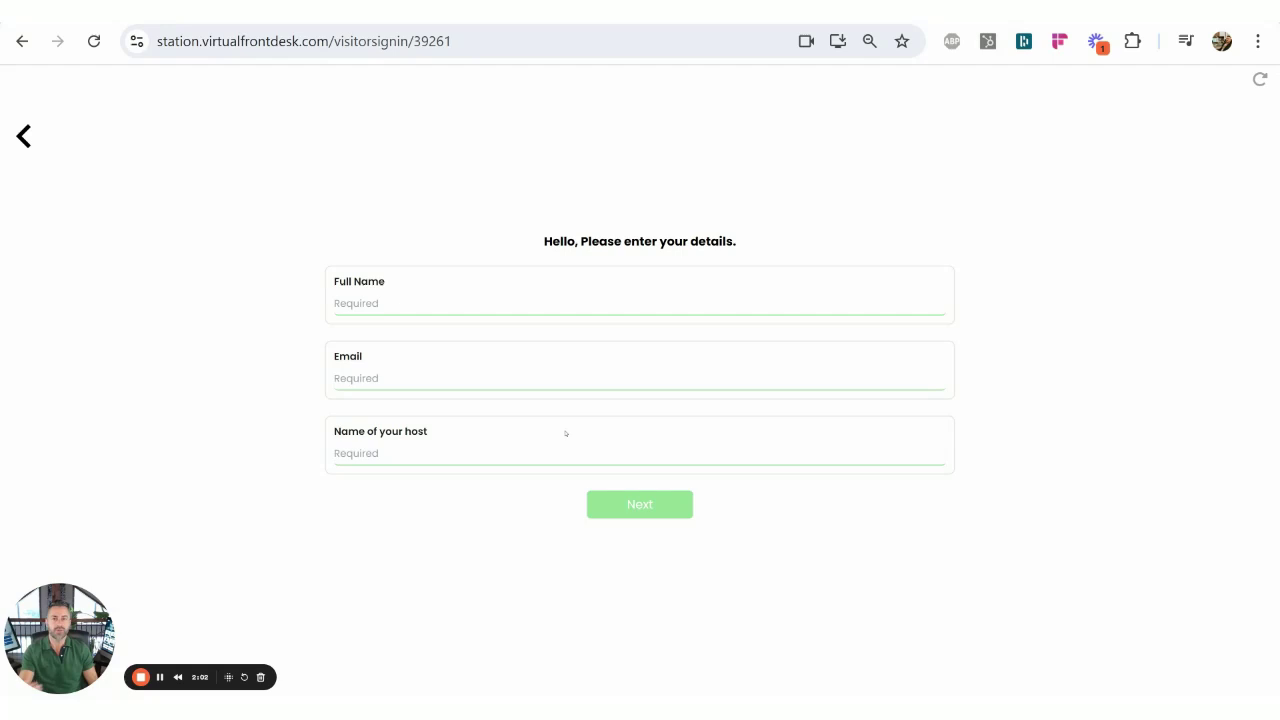
pyautogui.click(30, 139)
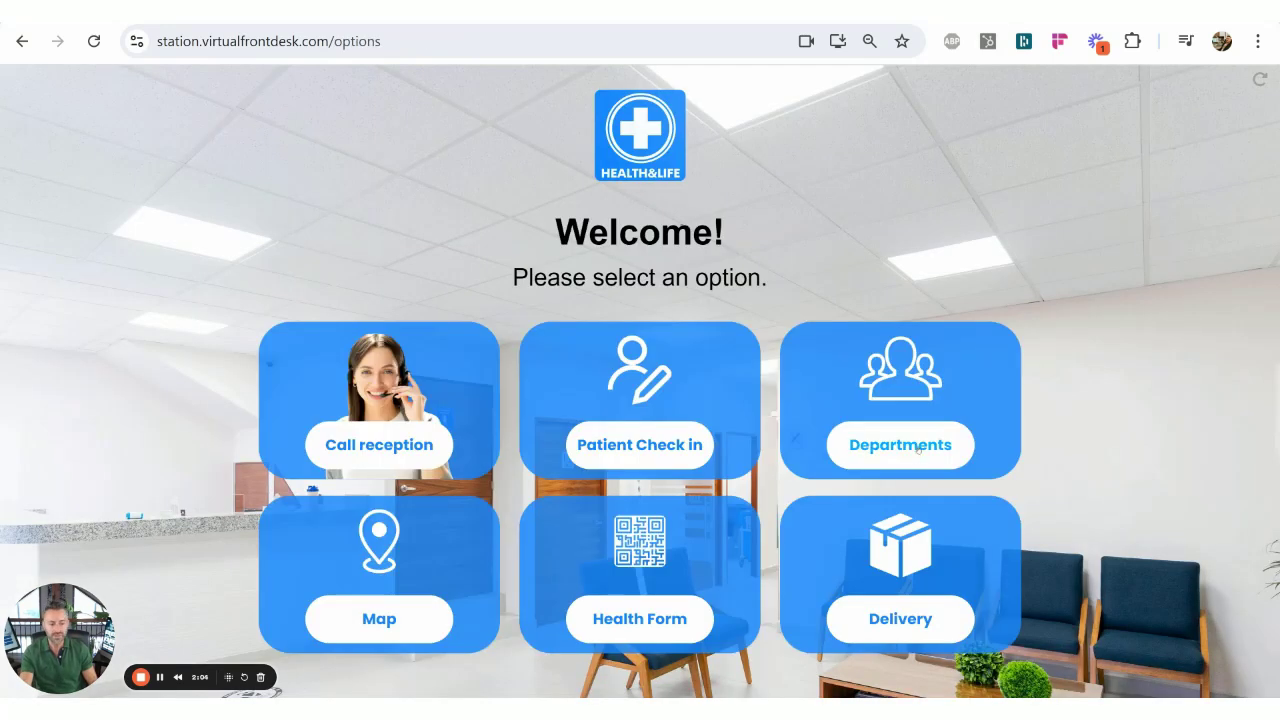
pyautogui.click(918, 448)
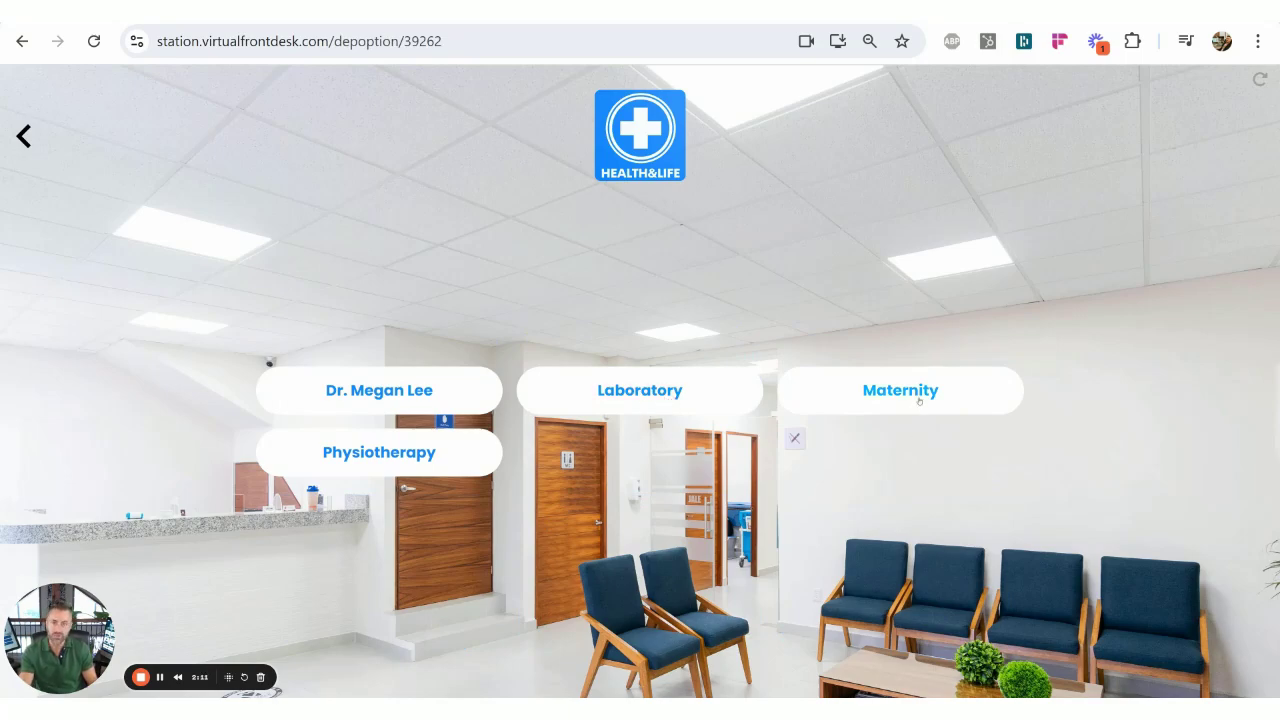
pyautogui.click(23, 136)
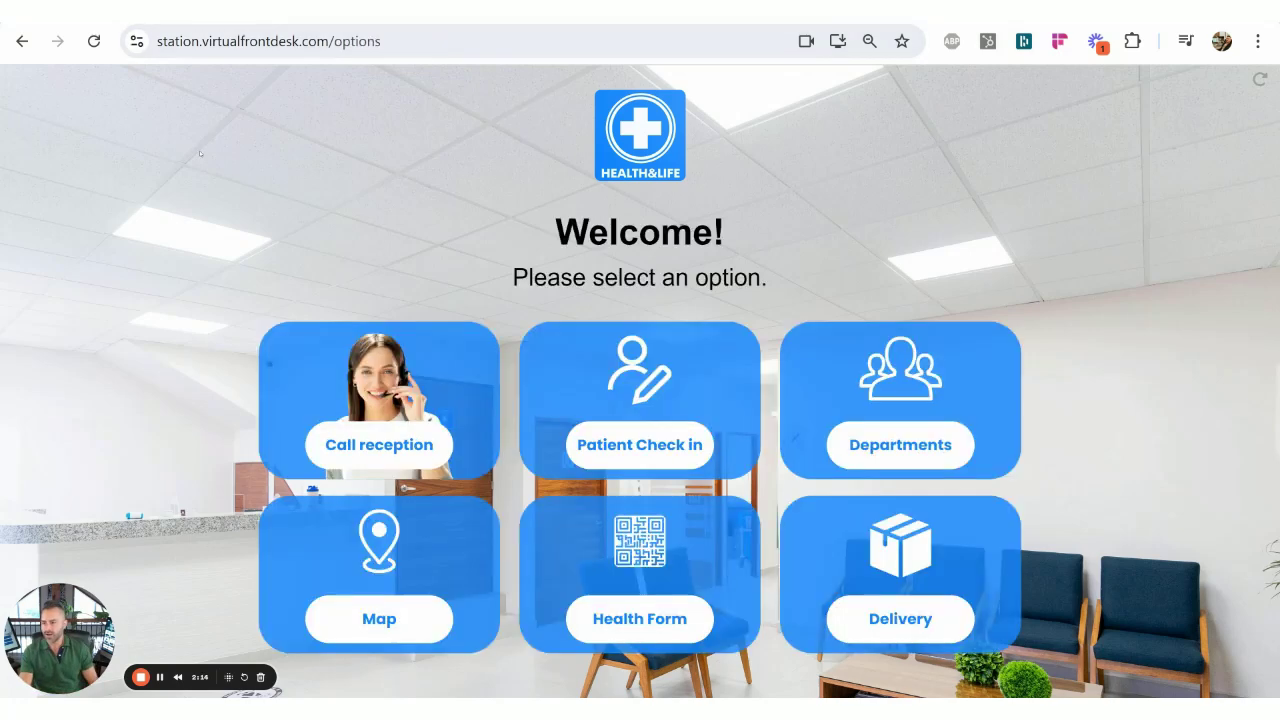
# Preview the hospital map and the health form QR code, returning to the welcome options after each.
pyautogui.click(405, 621)
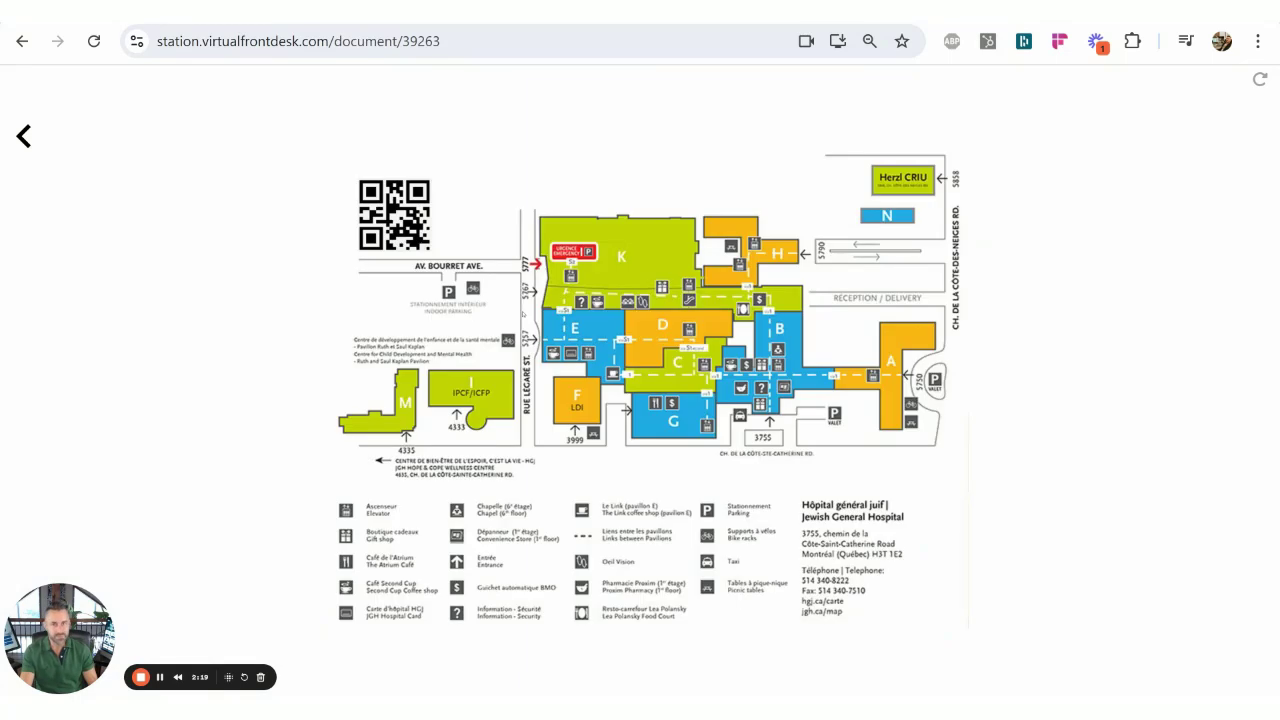
pyautogui.click(23, 136)
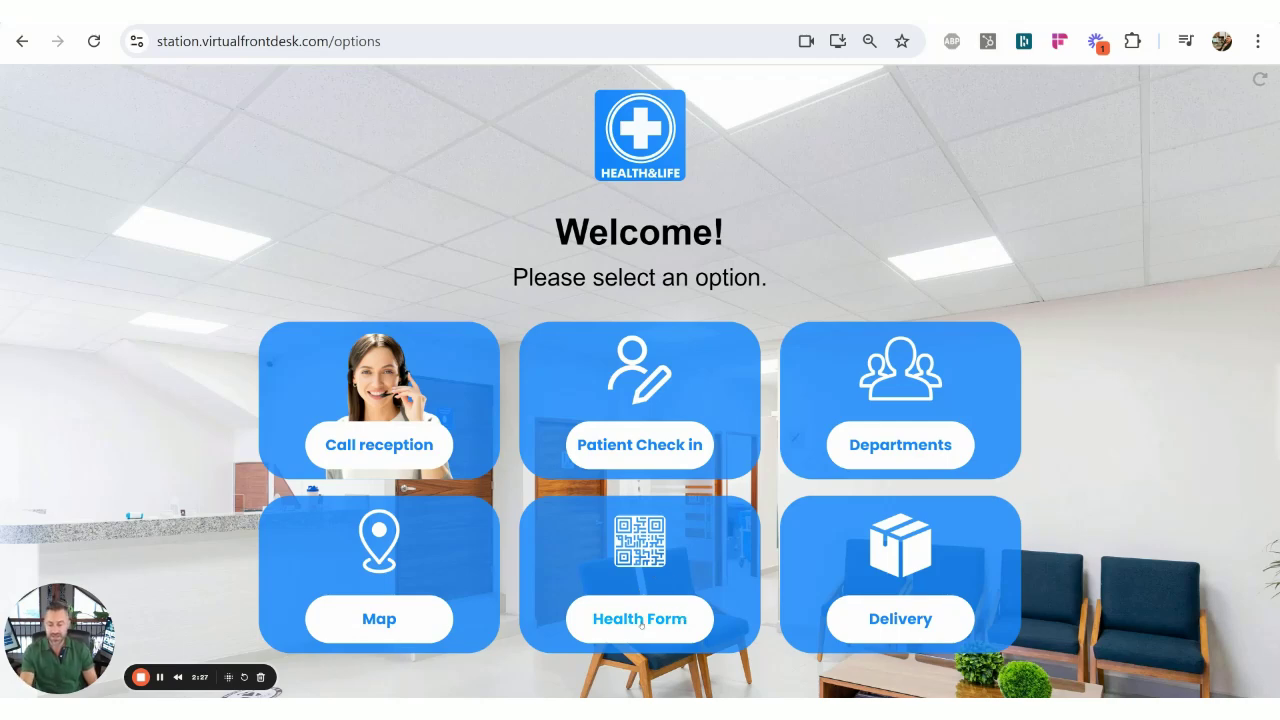
pyautogui.click(643, 622)
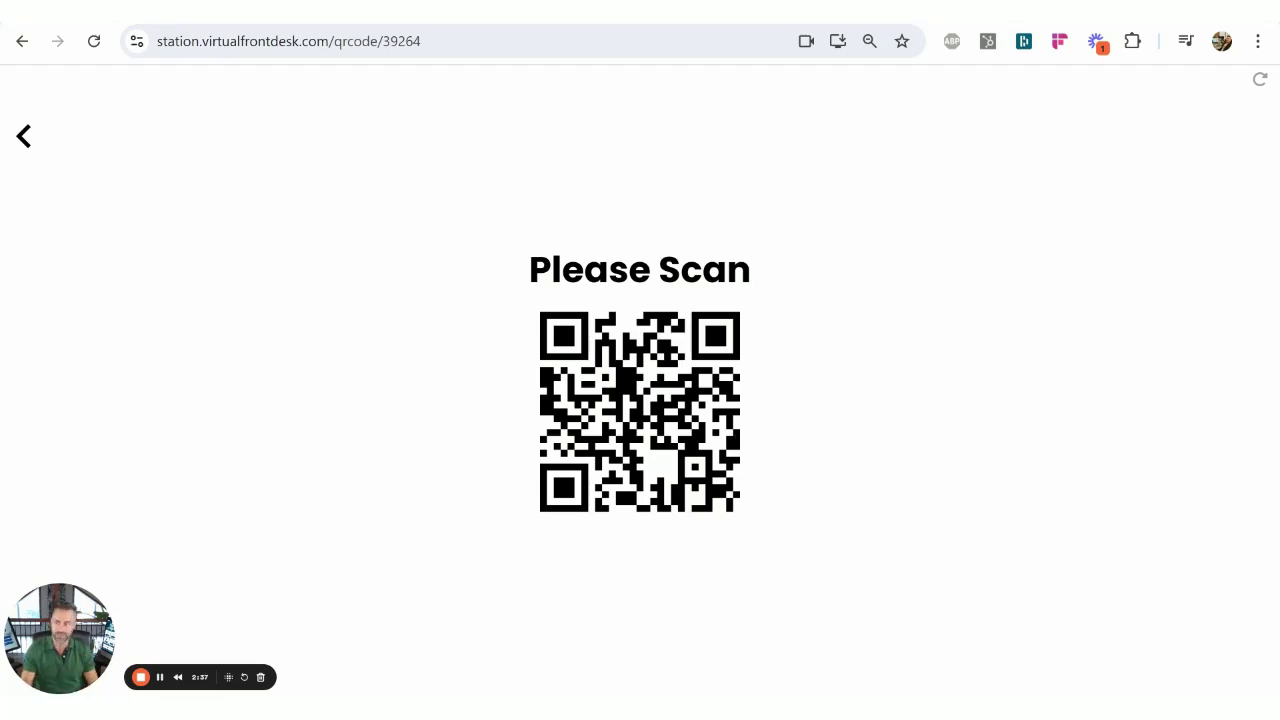
pyautogui.click(24, 137)
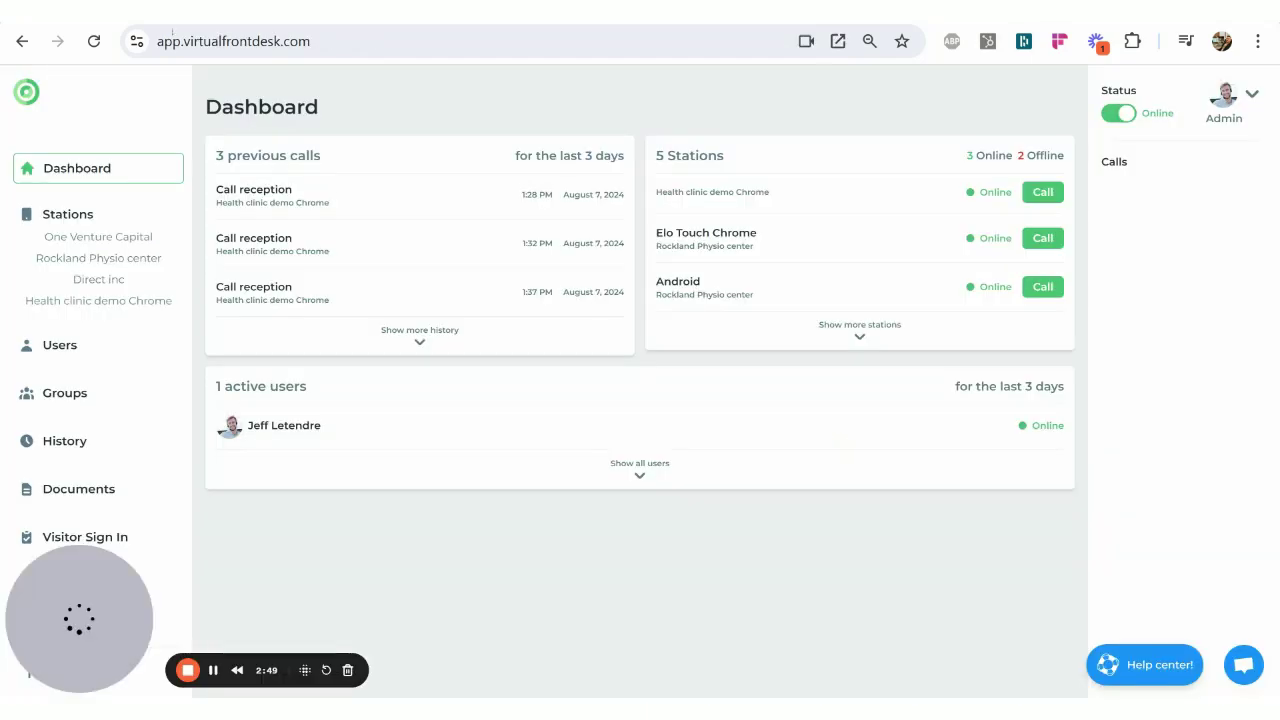
# Open the station settings for the Health clinic demo Chrome location from the Stations list.
pyautogui.click(70, 212)
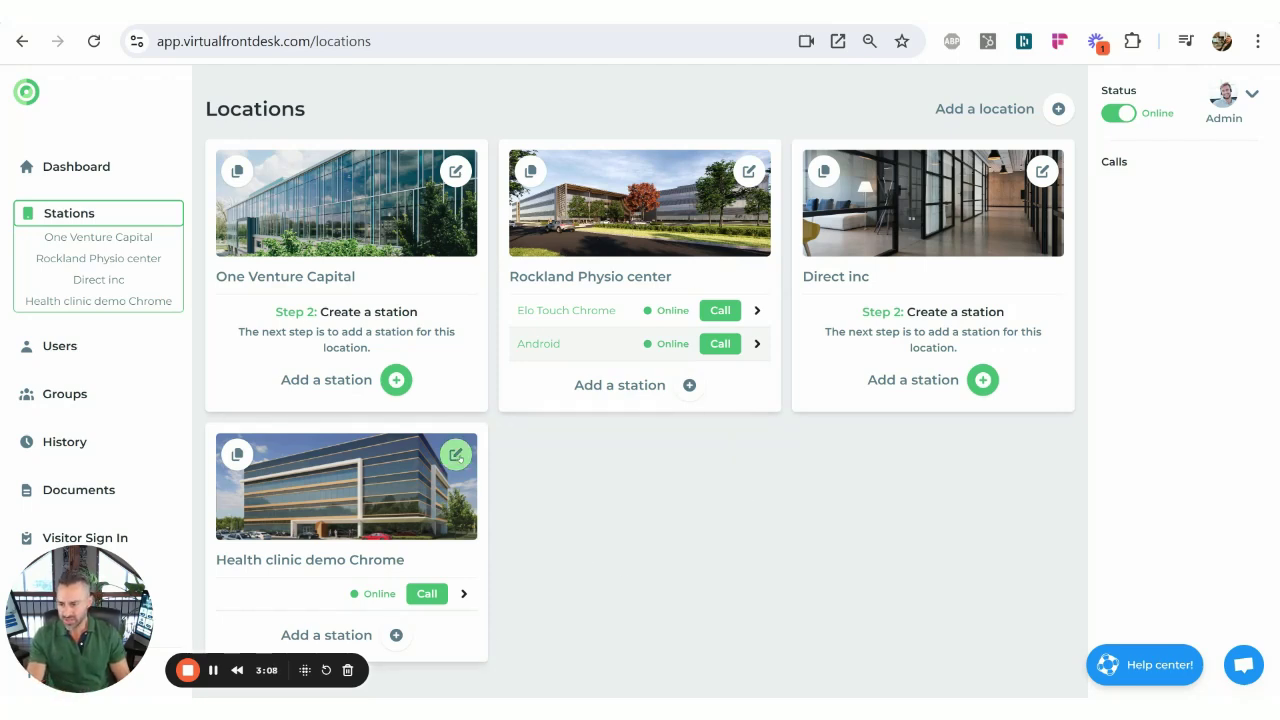
pyautogui.click(456, 455)
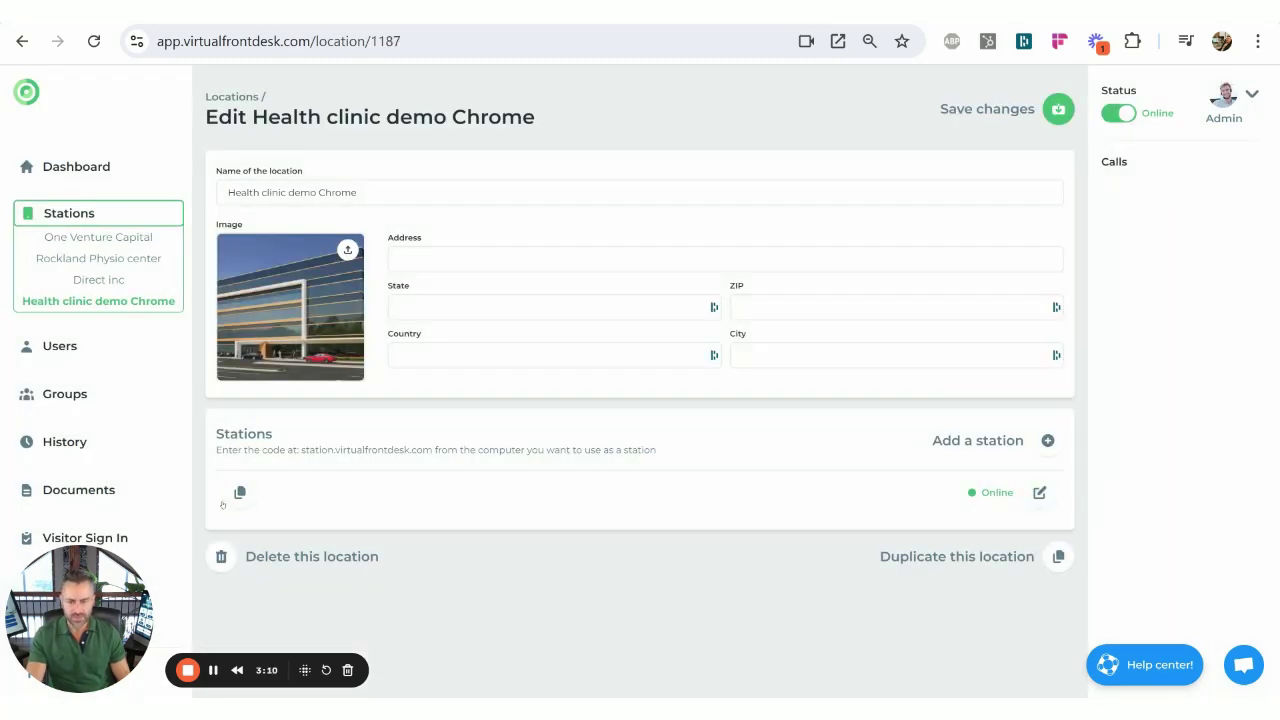
pyautogui.click(1040, 492)
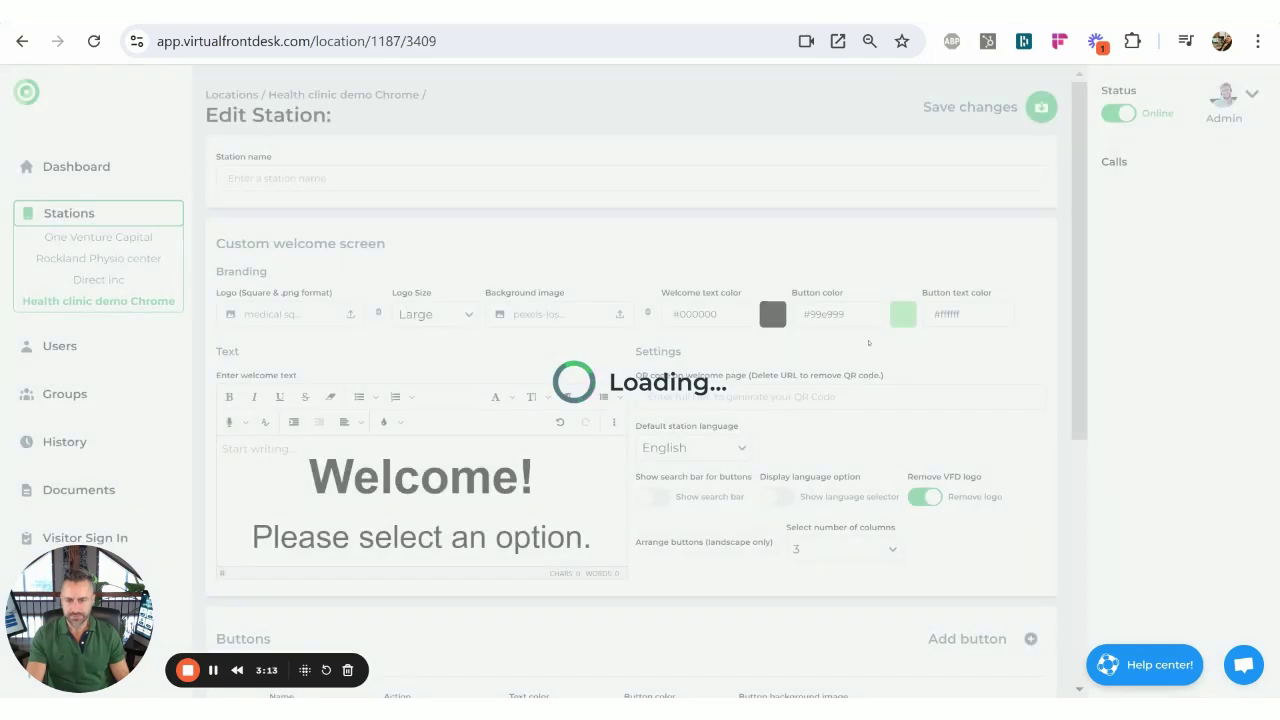
# Add a new seventh row to the station's Buttons list.
pyautogui.scroll(-3, 860, 355)
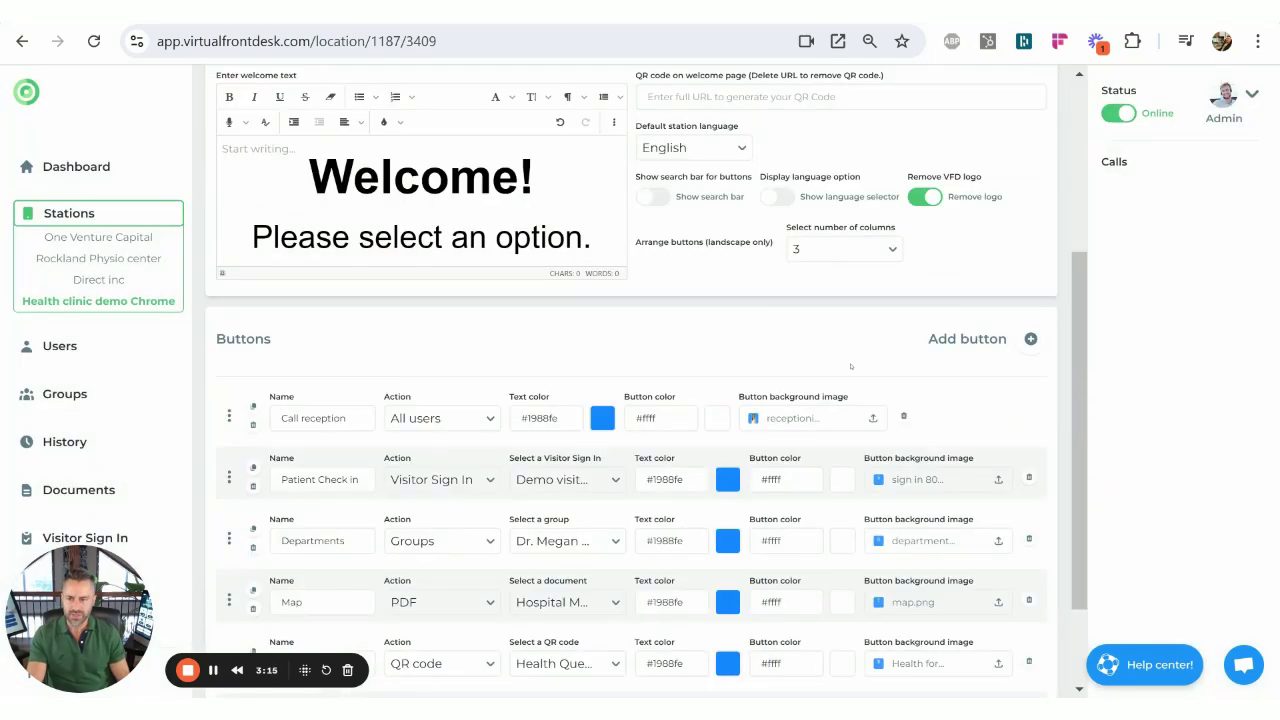
pyautogui.scroll(3, 851, 366)
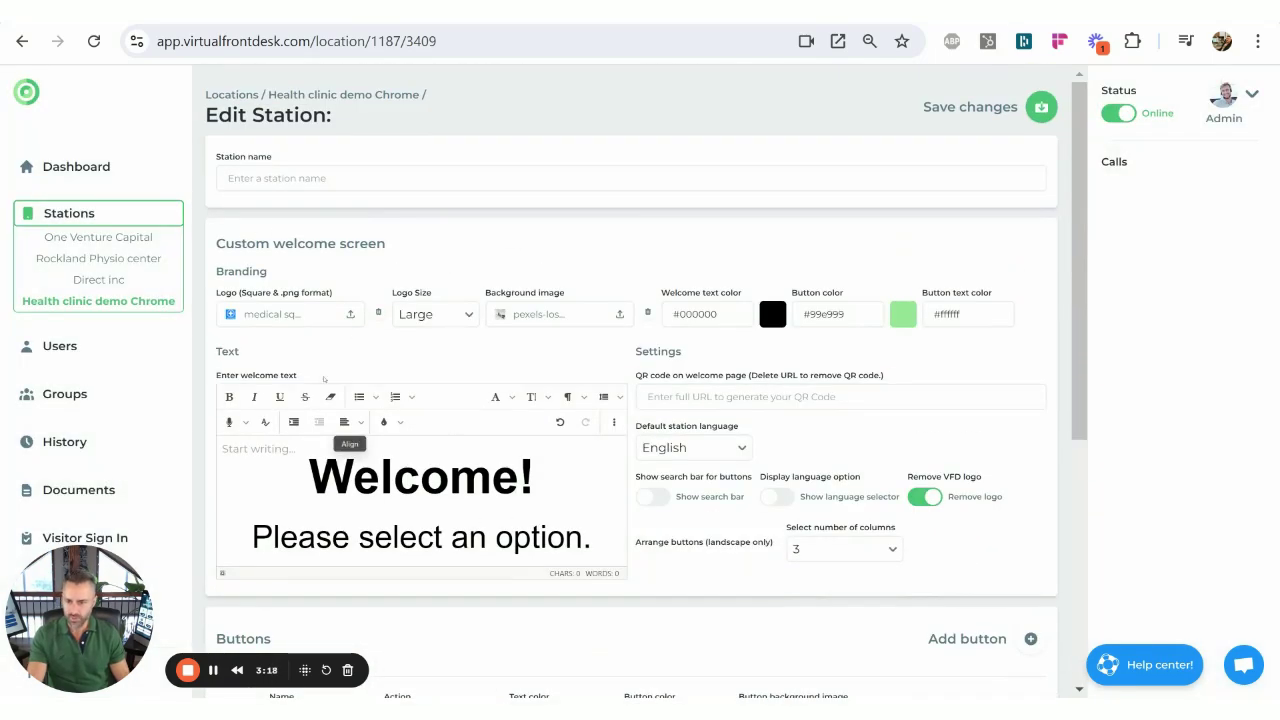
pyautogui.scroll(-4, 800, 380)
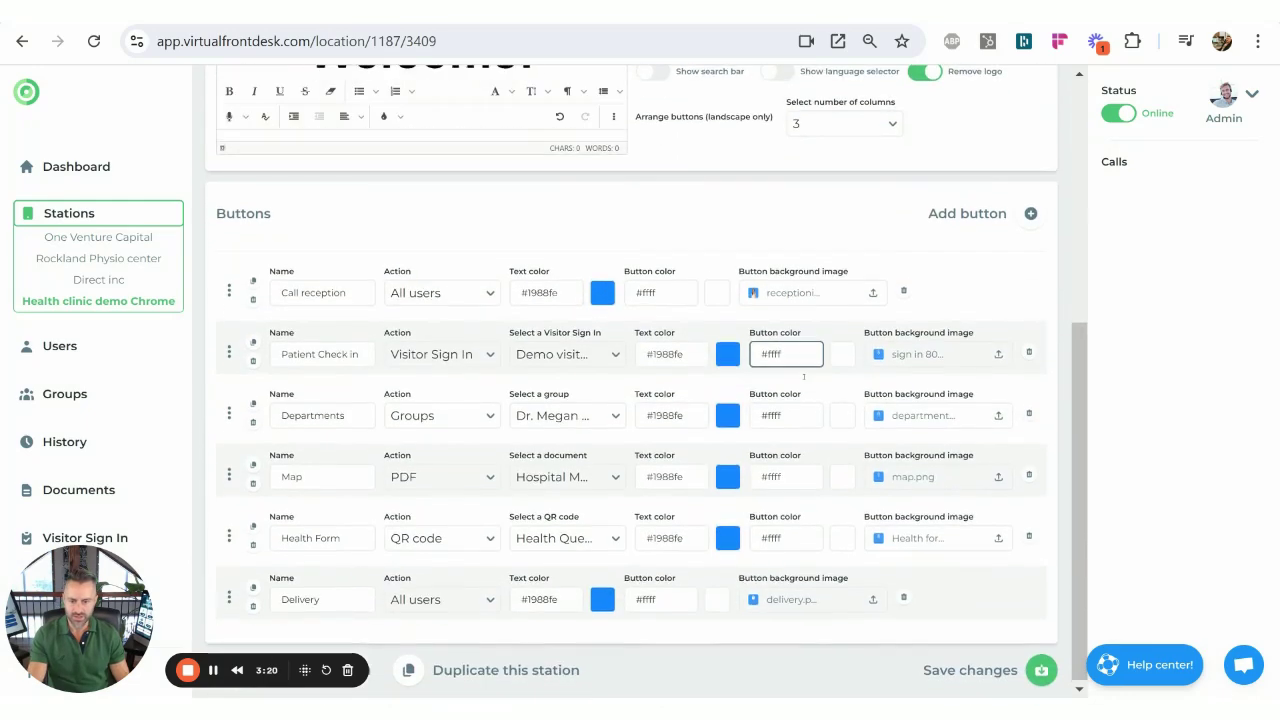
pyautogui.click(1030, 213)
pyautogui.click(697, 370)
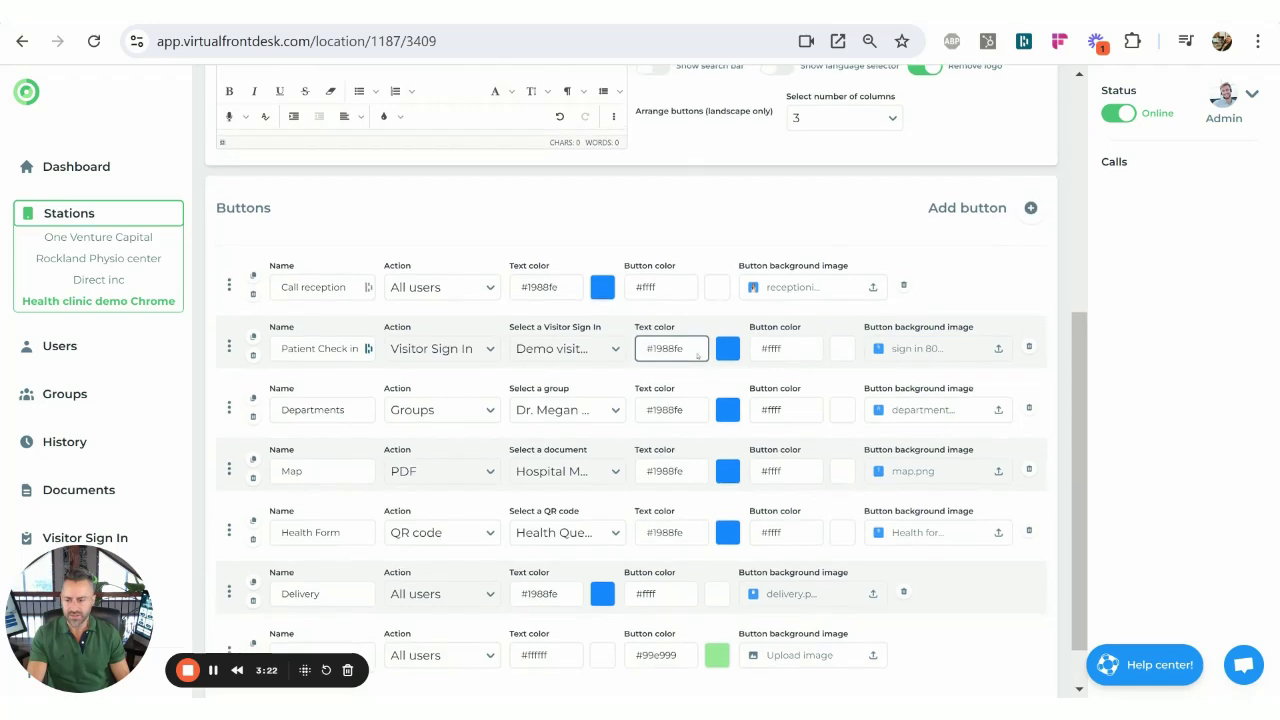
pyautogui.scroll(-1, 697, 370)
# Name the new button 'Check in', correcting typos along the way.
pyautogui.click(285, 598)
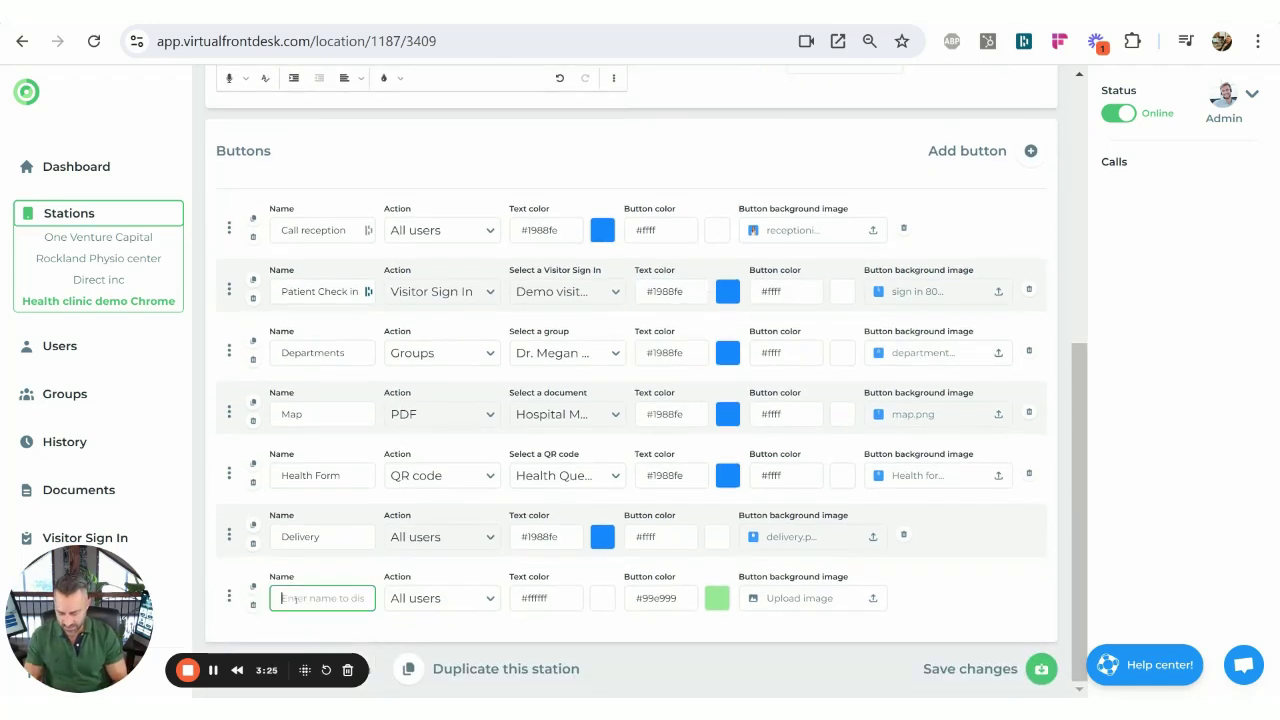
pyautogui.write('C')
pyautogui.press('BackSpace')
pyautogui.write('Check')
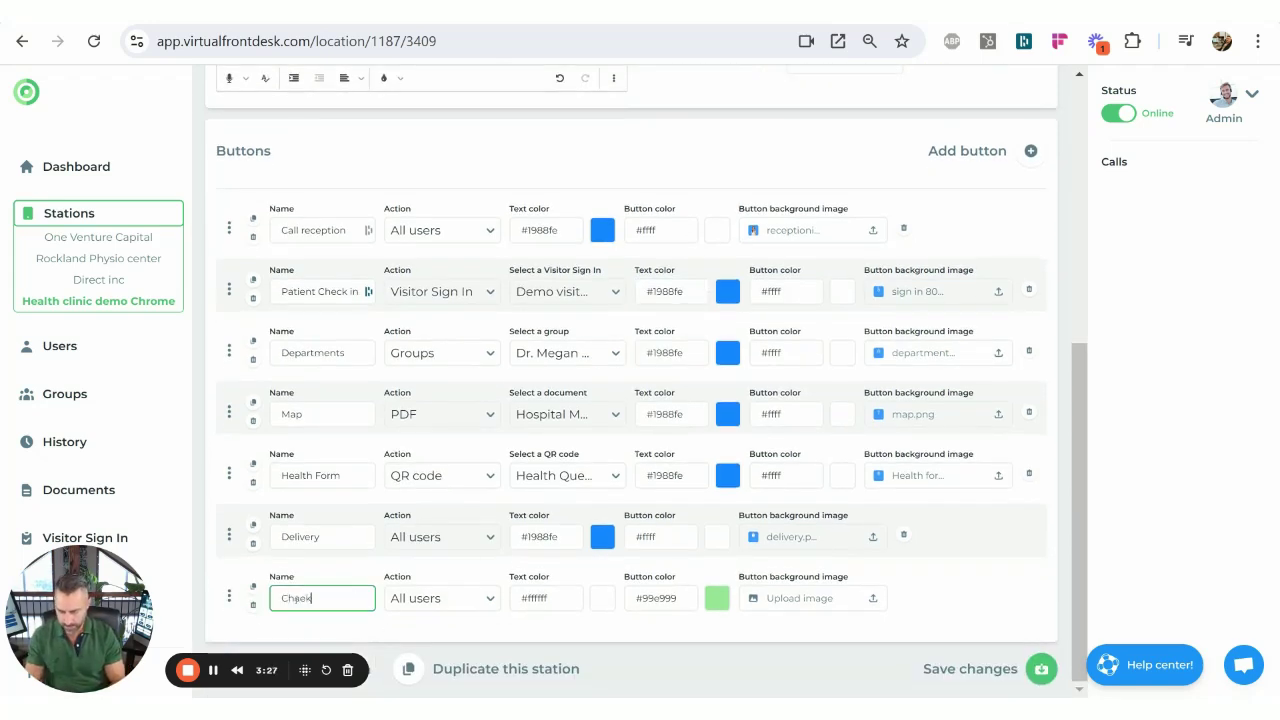
pyautogui.press('BackSpace')
pyautogui.press('BackSpace')
pyautogui.press('BackSpace')
pyautogui.press('BackSpace')
pyautogui.write('e')
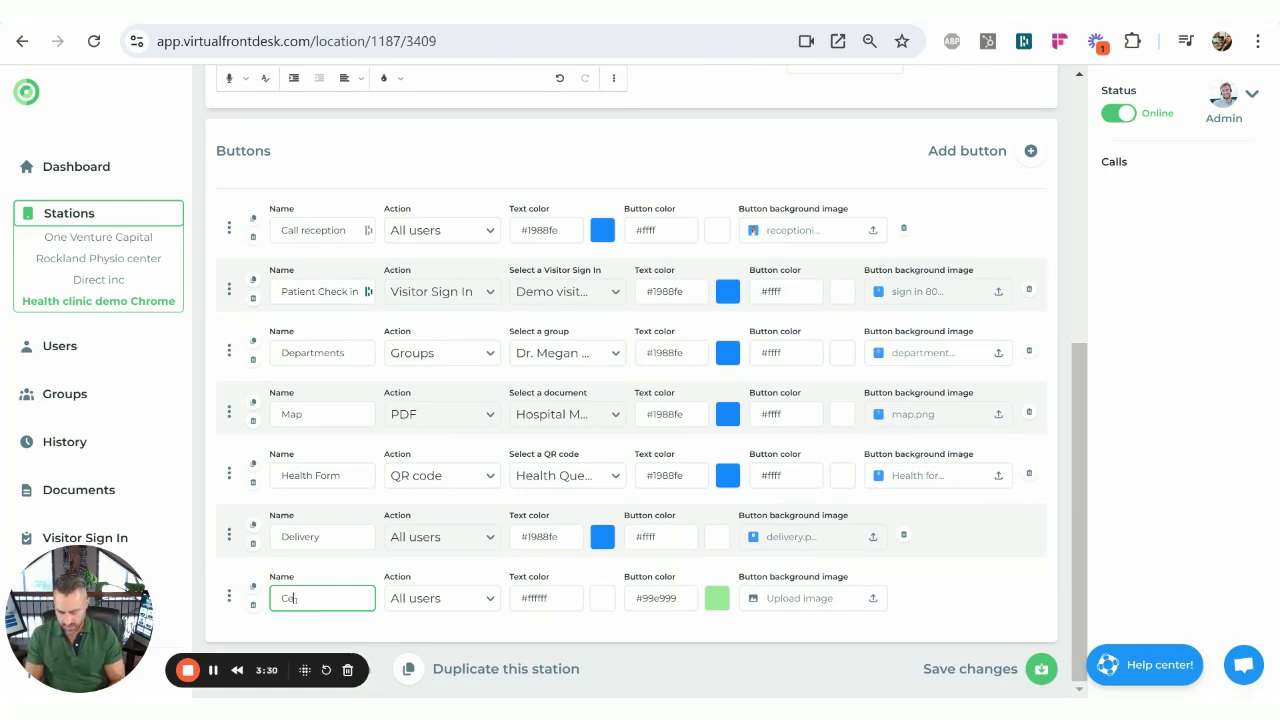
pyautogui.write('ck in')
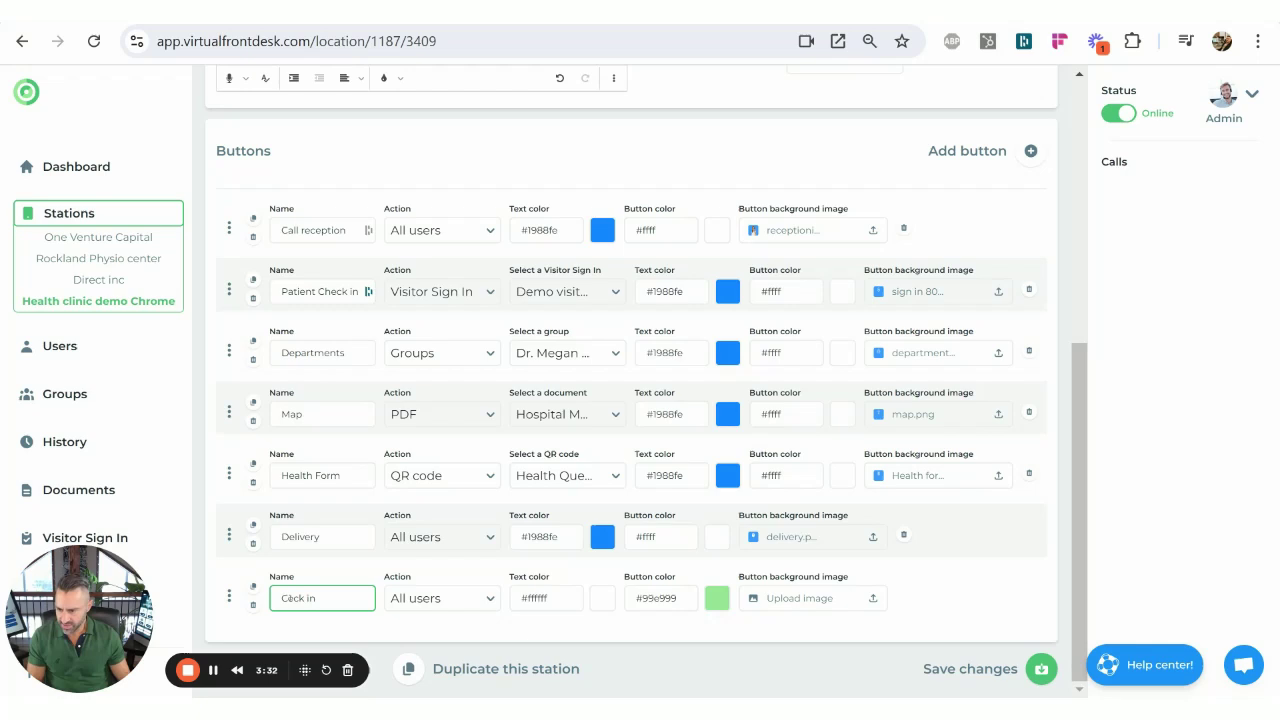
pyautogui.press('Left')
pyautogui.press('Left')
pyautogui.press('Left')
pyautogui.write('h')
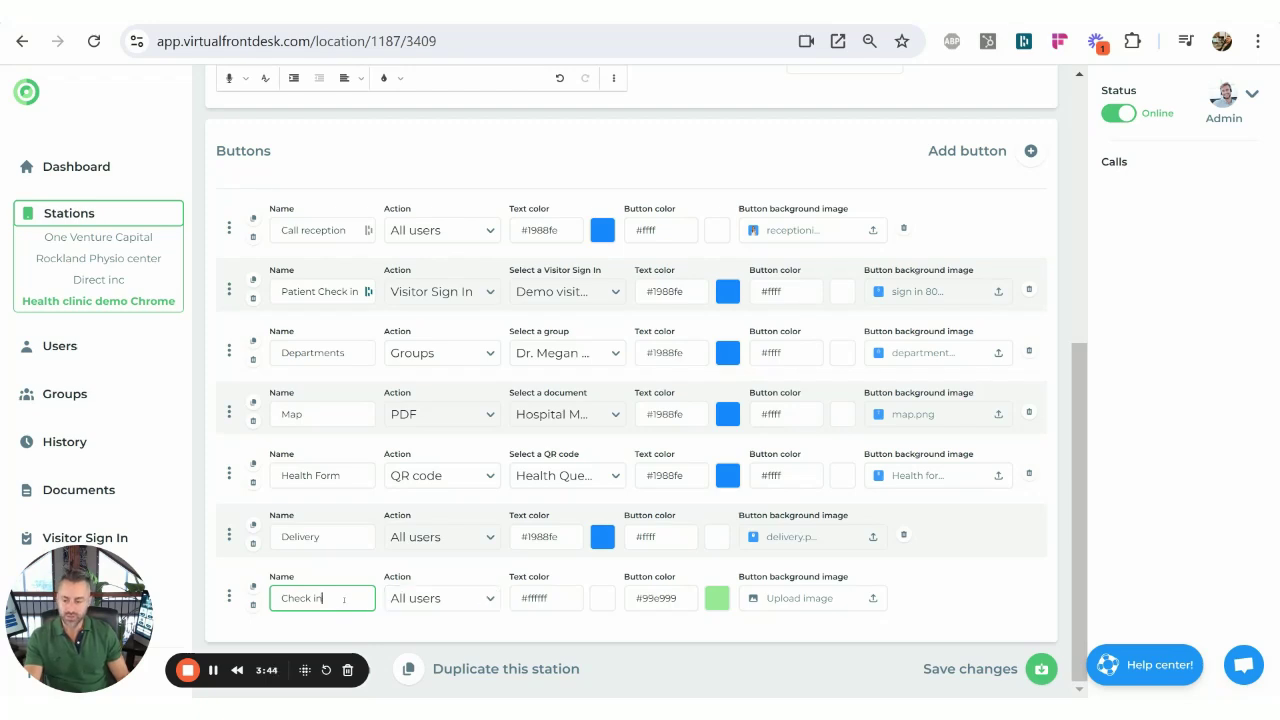
# Browse the Check in button's Action options, from user and groups down to email.
pyautogui.click(490, 597)
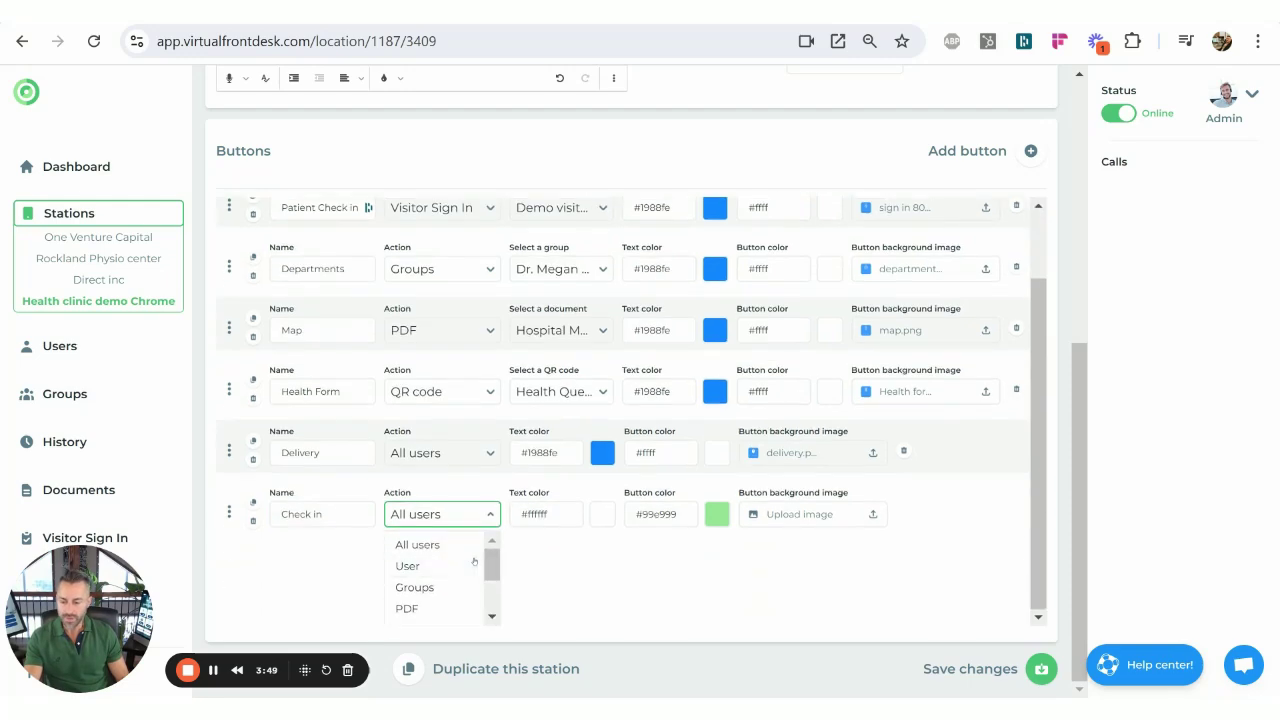
pyautogui.scroll(2, 440, 570)
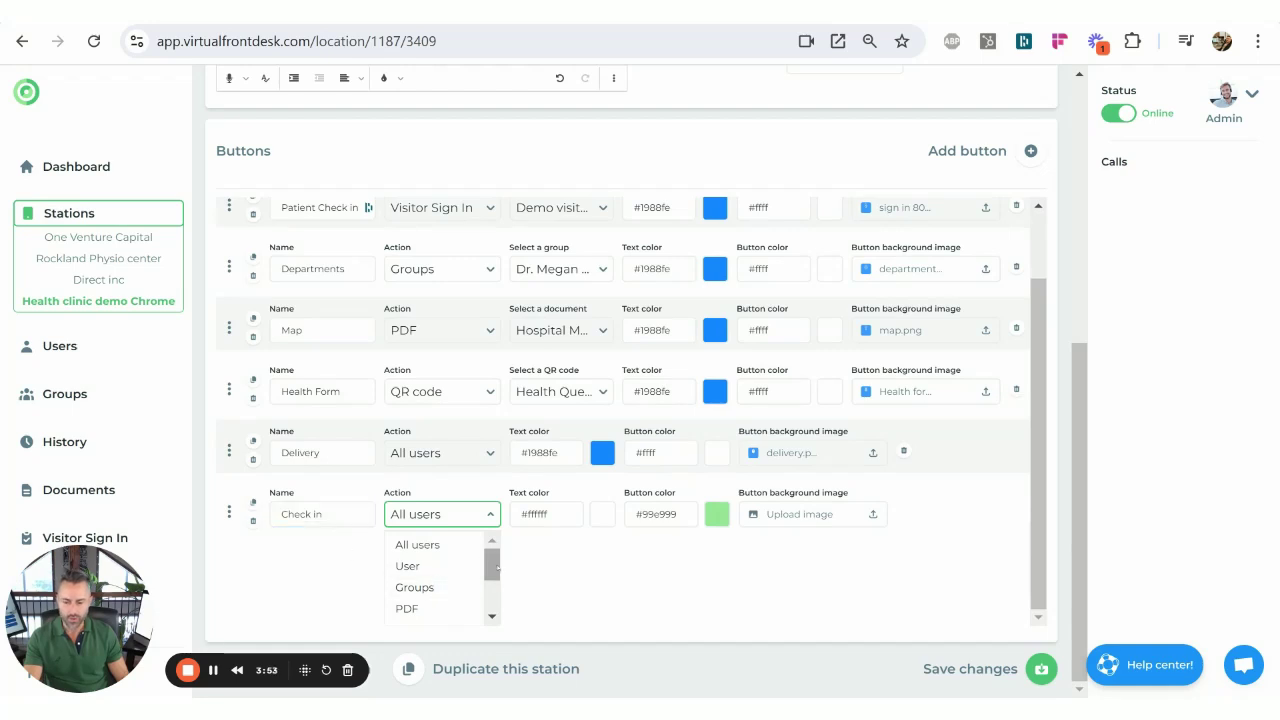
pyautogui.scroll(-1, 494, 575)
pyautogui.scroll(-1, 494, 575)
pyautogui.scroll(-1, 494, 575)
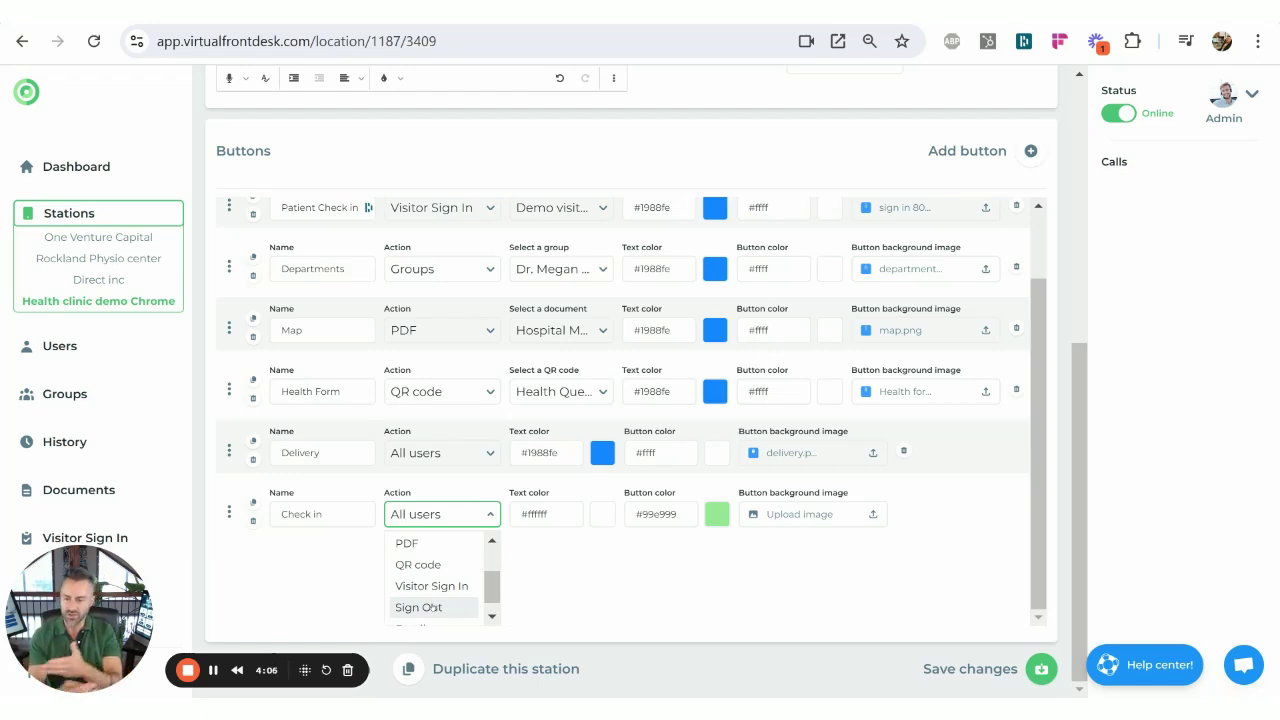
pyautogui.scroll(-1, 448, 597)
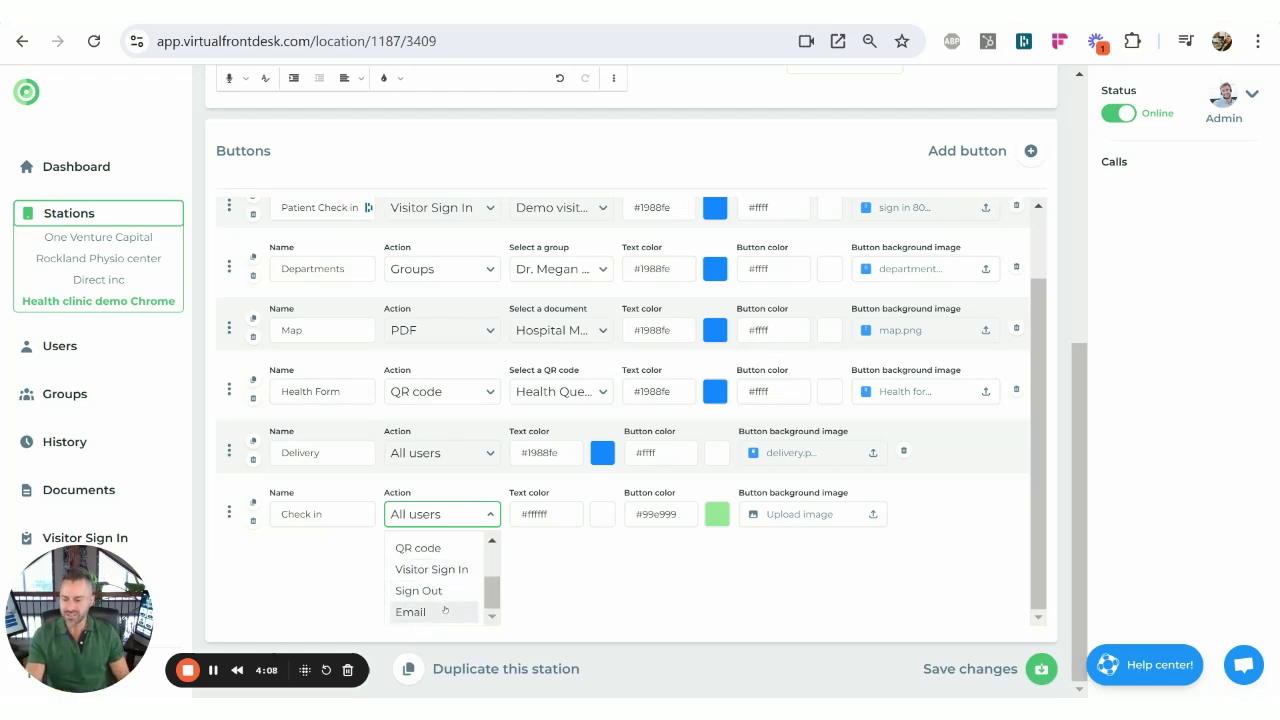